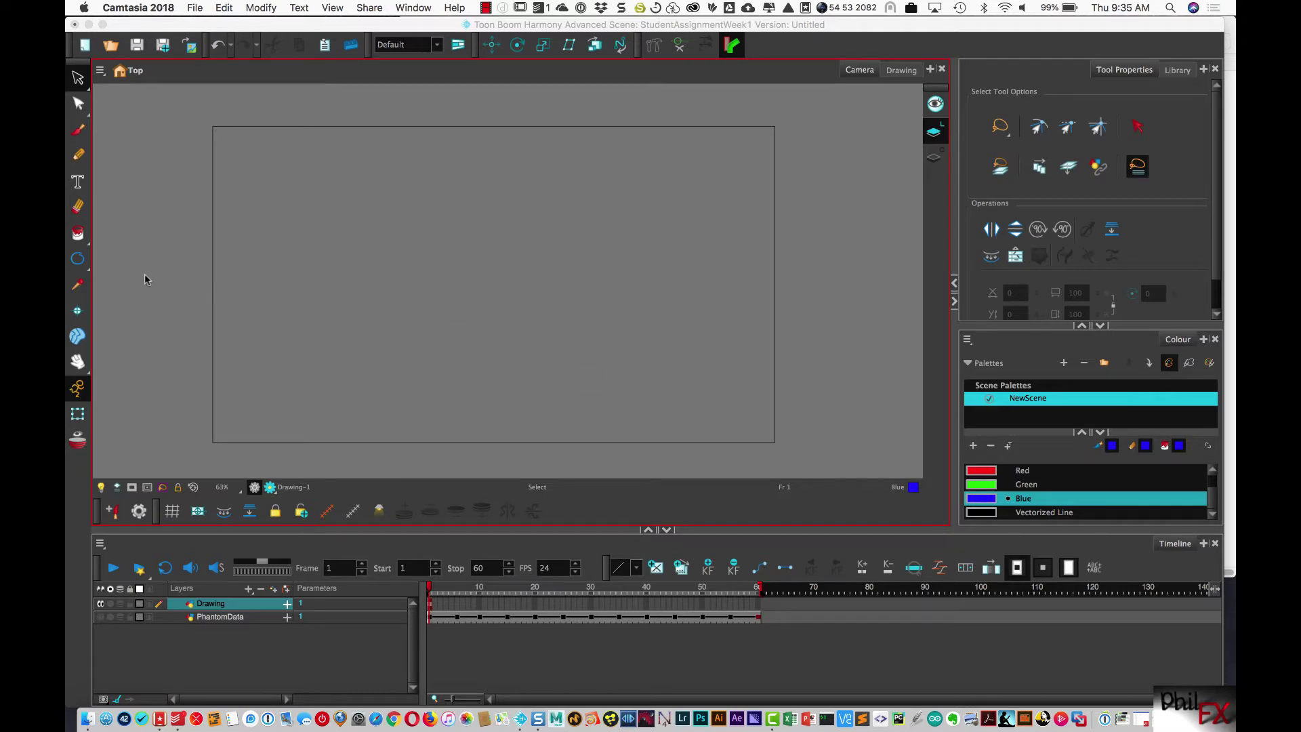
Step: Draw an ellipse-tool circle near the stage's lower left and paint its interior with the Red swatch
left_click_drag(77, 262, 112, 292)
left_click_drag(235, 339, 289, 382)
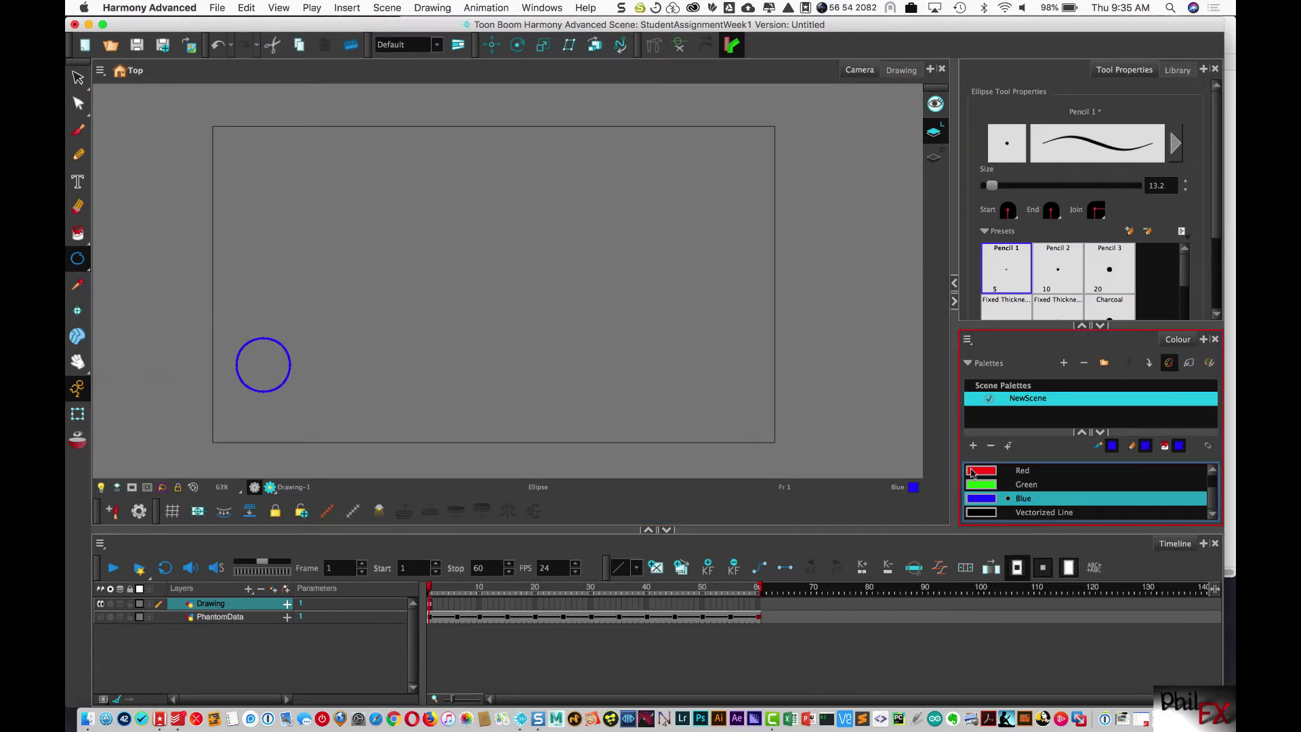
left_click(978, 473)
left_click(78, 232)
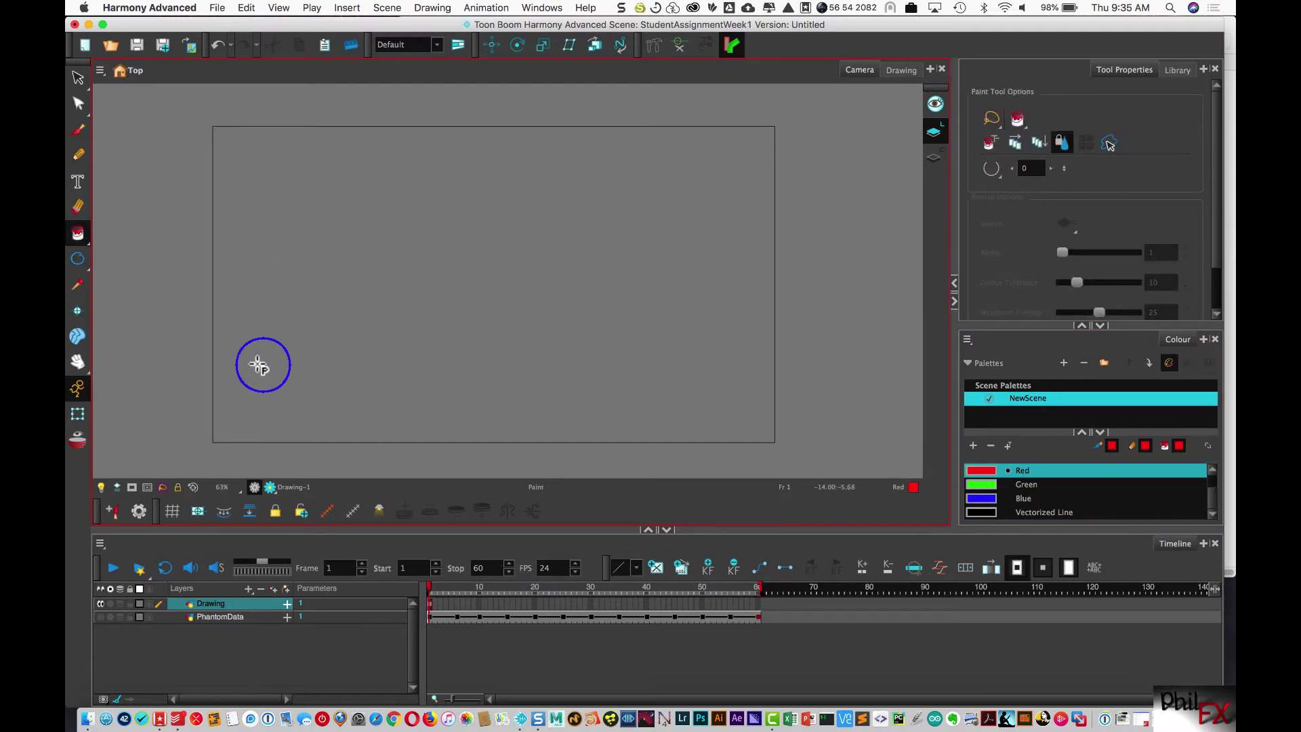
left_click(258, 362)
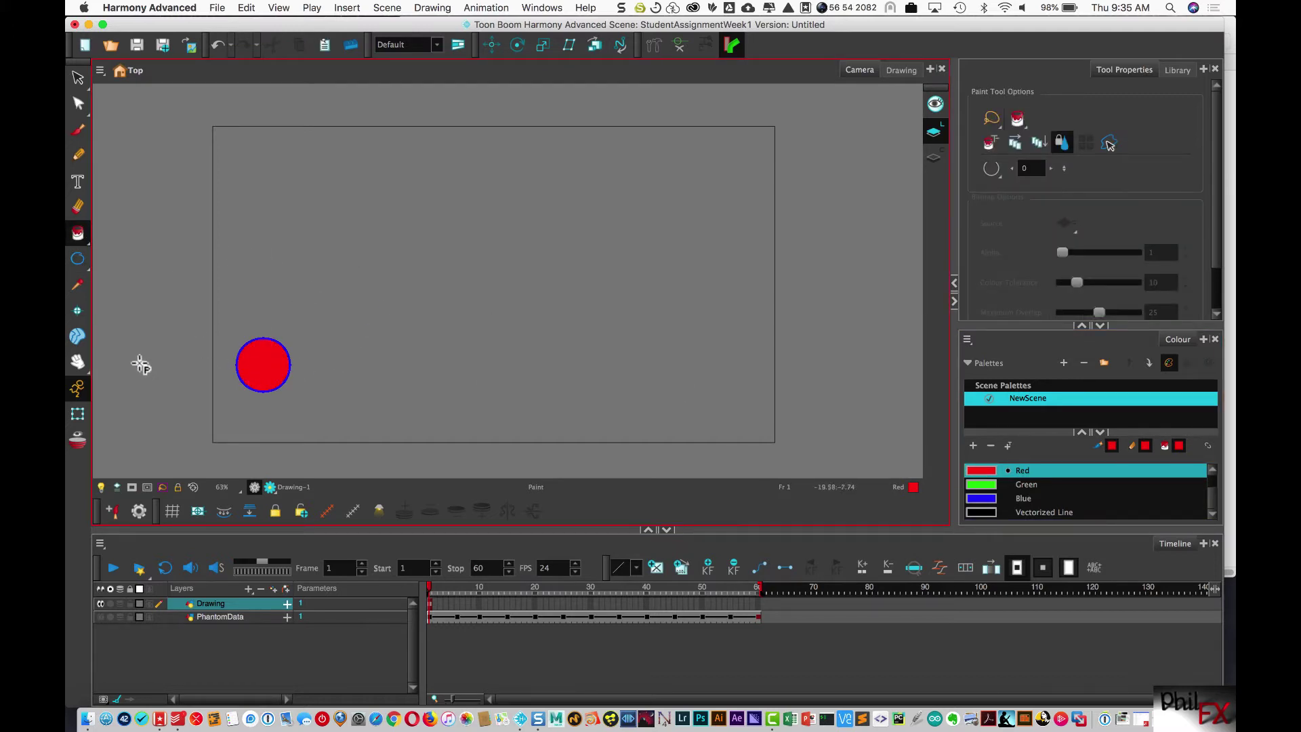
left_click(78, 79)
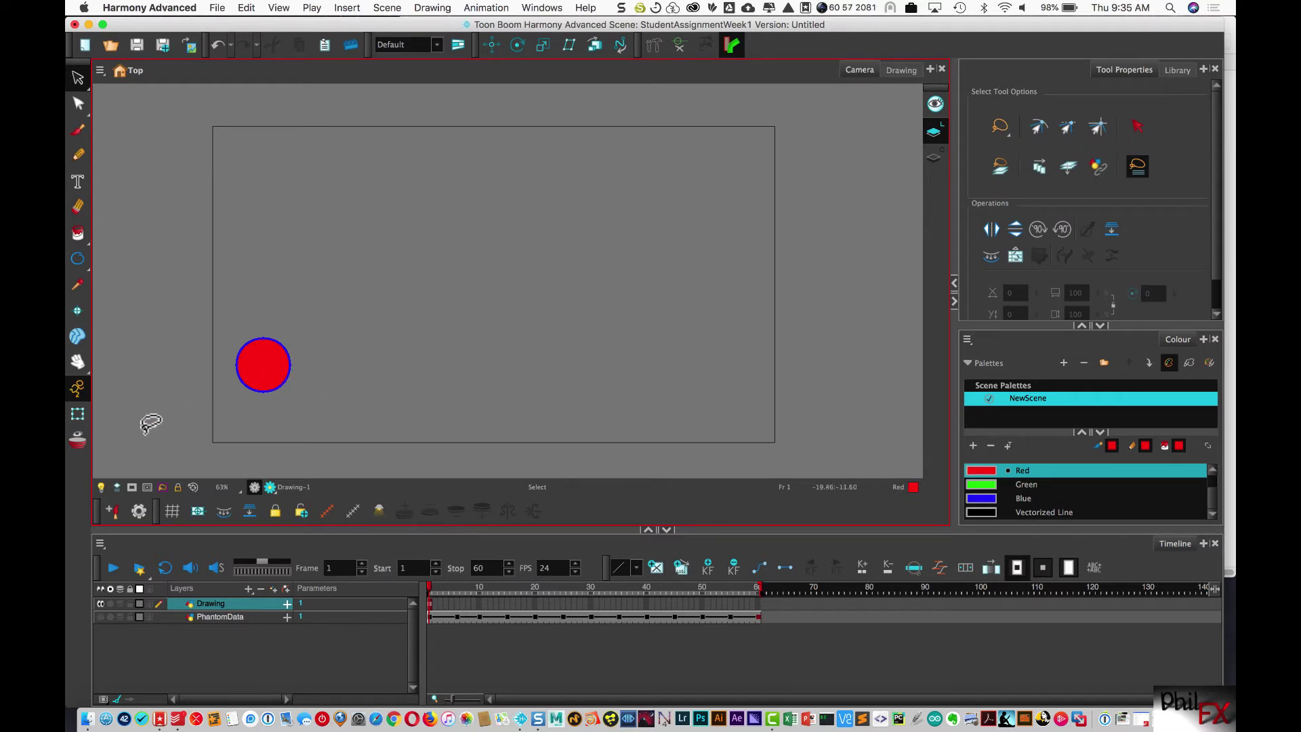
Step: Rotate the red circle slightly with the Transform tool, then deselect it on empty canvas
left_click(79, 414)
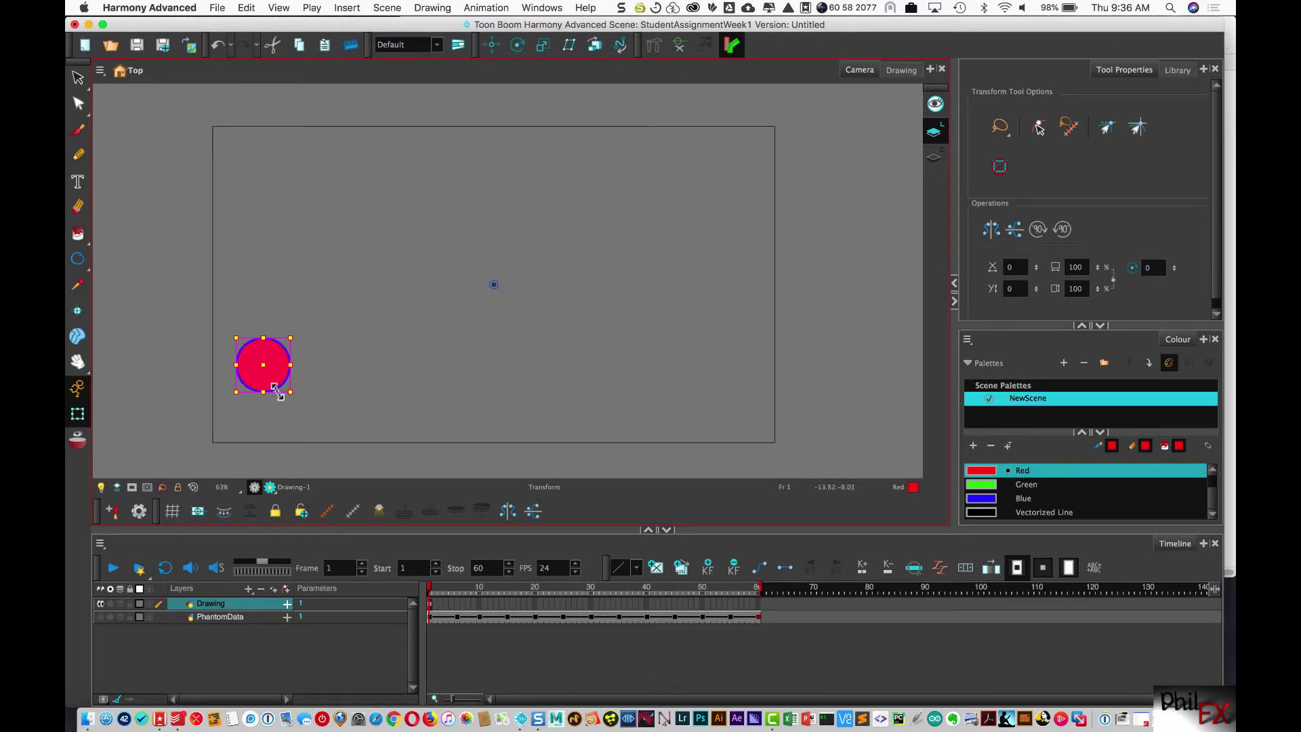
mouse_move(296, 398)
left_mouse_down()
mouse_move(271, 362)
mouse_move(337, 424)
mouse_move(409, 415)
mouse_move(223, 345)
mouse_move(340, 387)
mouse_move(298, 386)
mouse_move(313, 390)
left_mouse_up()
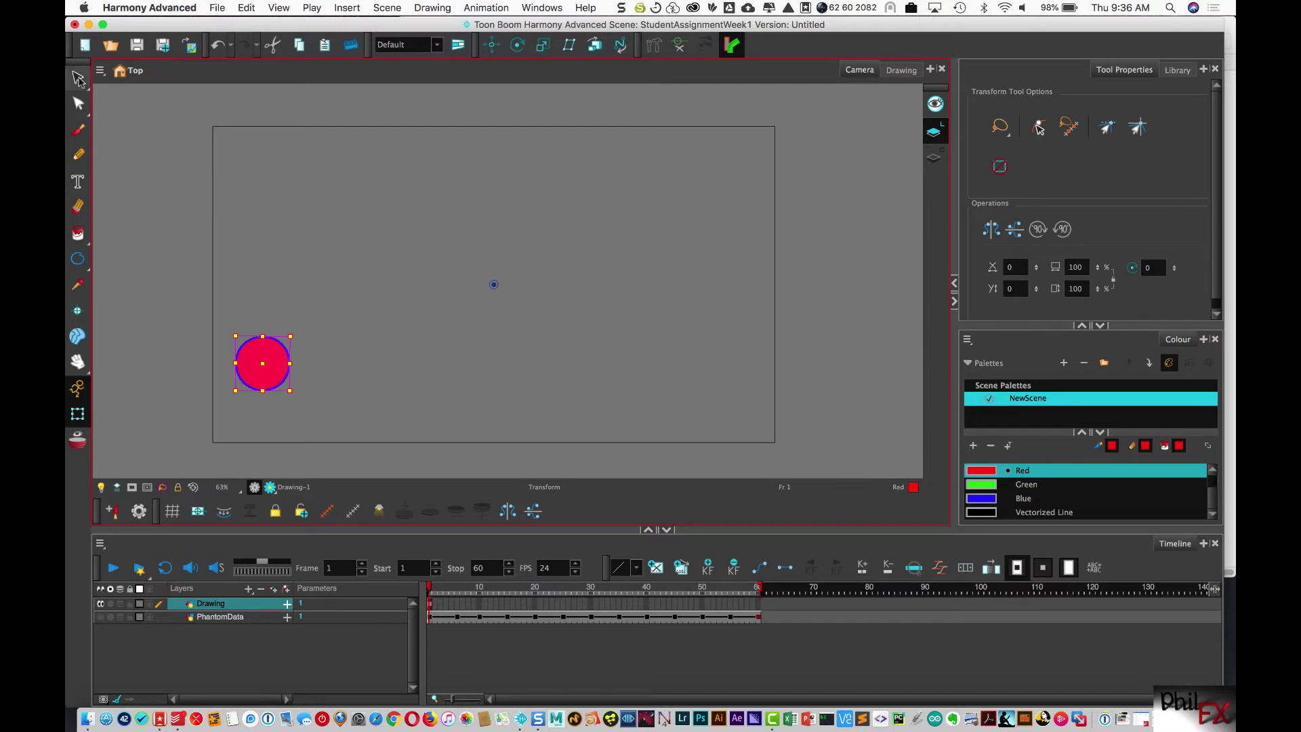
left_click(78, 77)
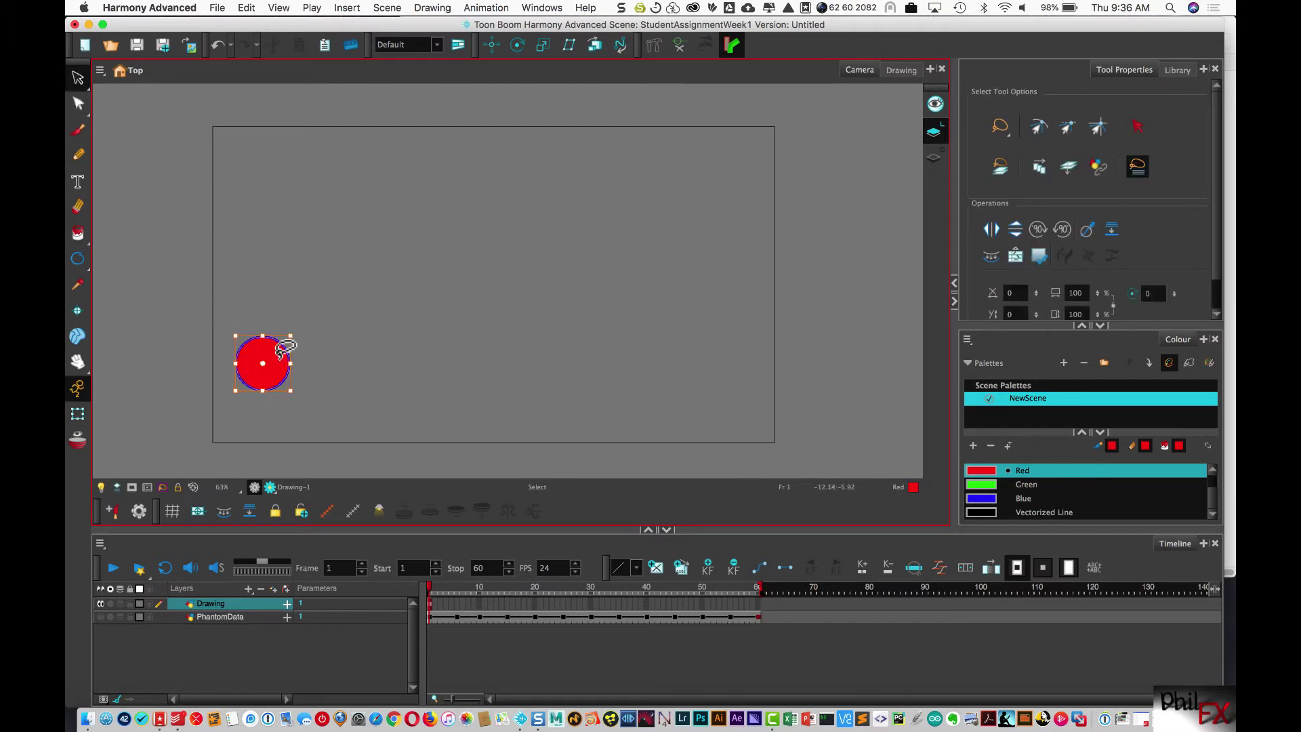
left_click(77, 414)
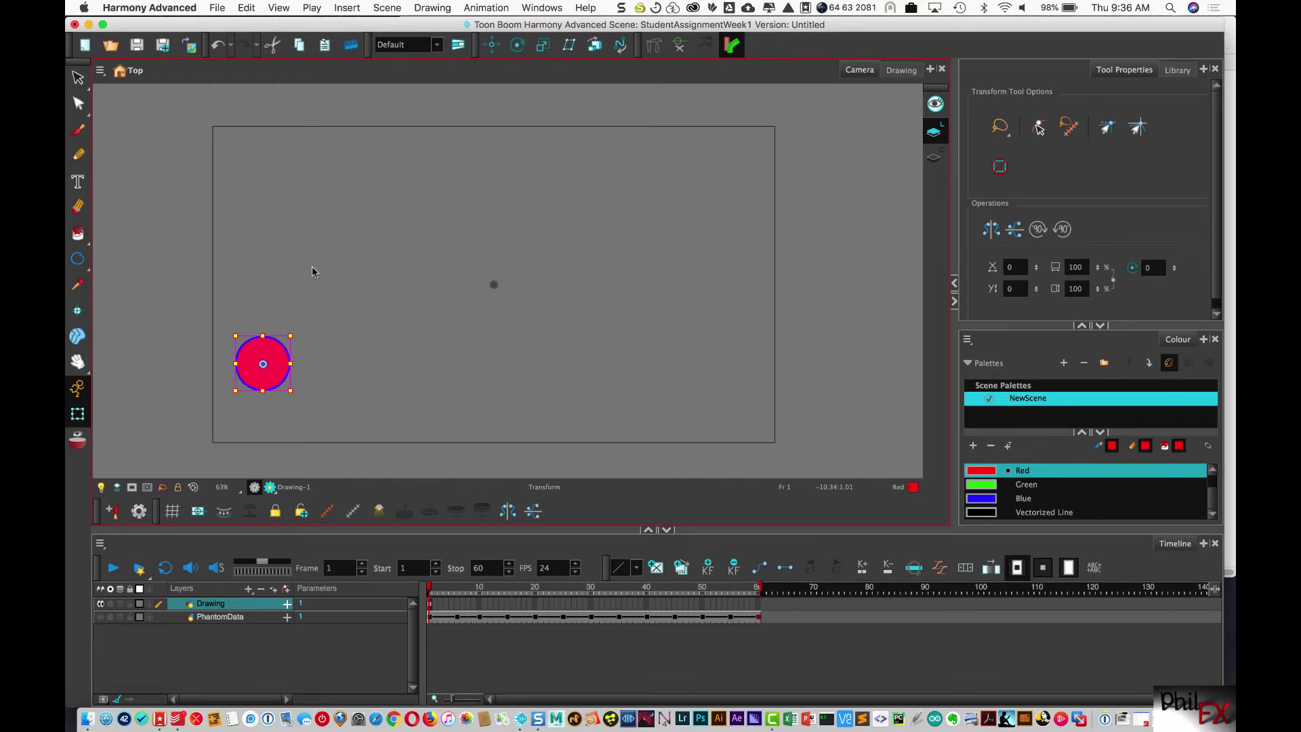
left_click(347, 320)
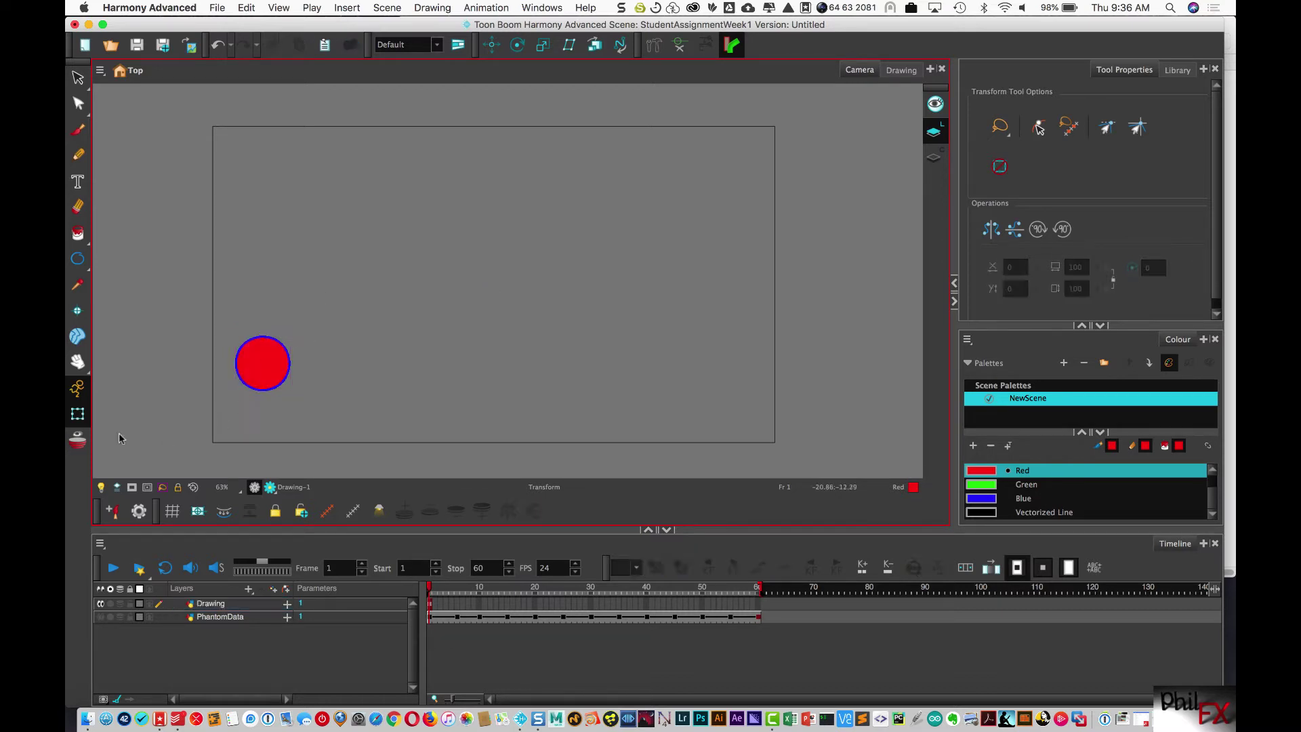
Step: Select the red-filled circle with the Transform tool
left_click(269, 362)
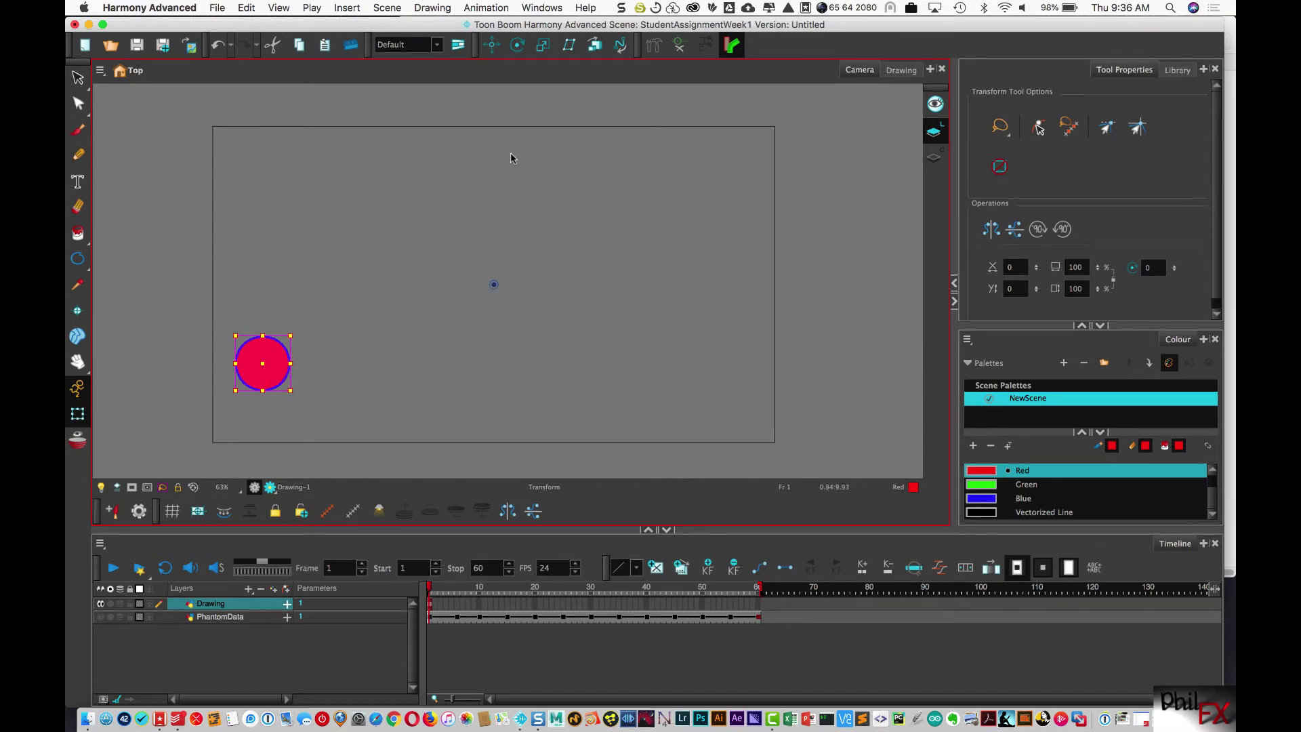
Step: Enable the Advanced Animation toolbar from Windows > Toolbars
left_click(532, 9)
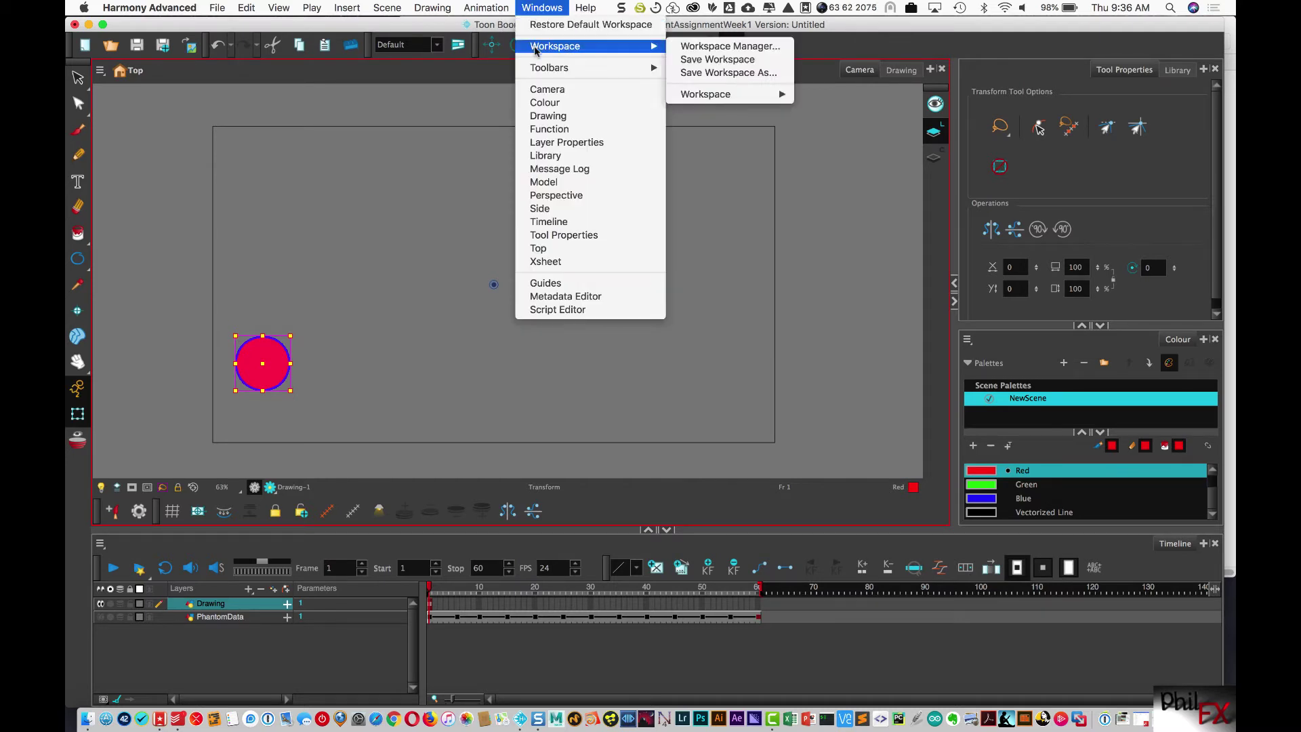
mouse_move(539, 70)
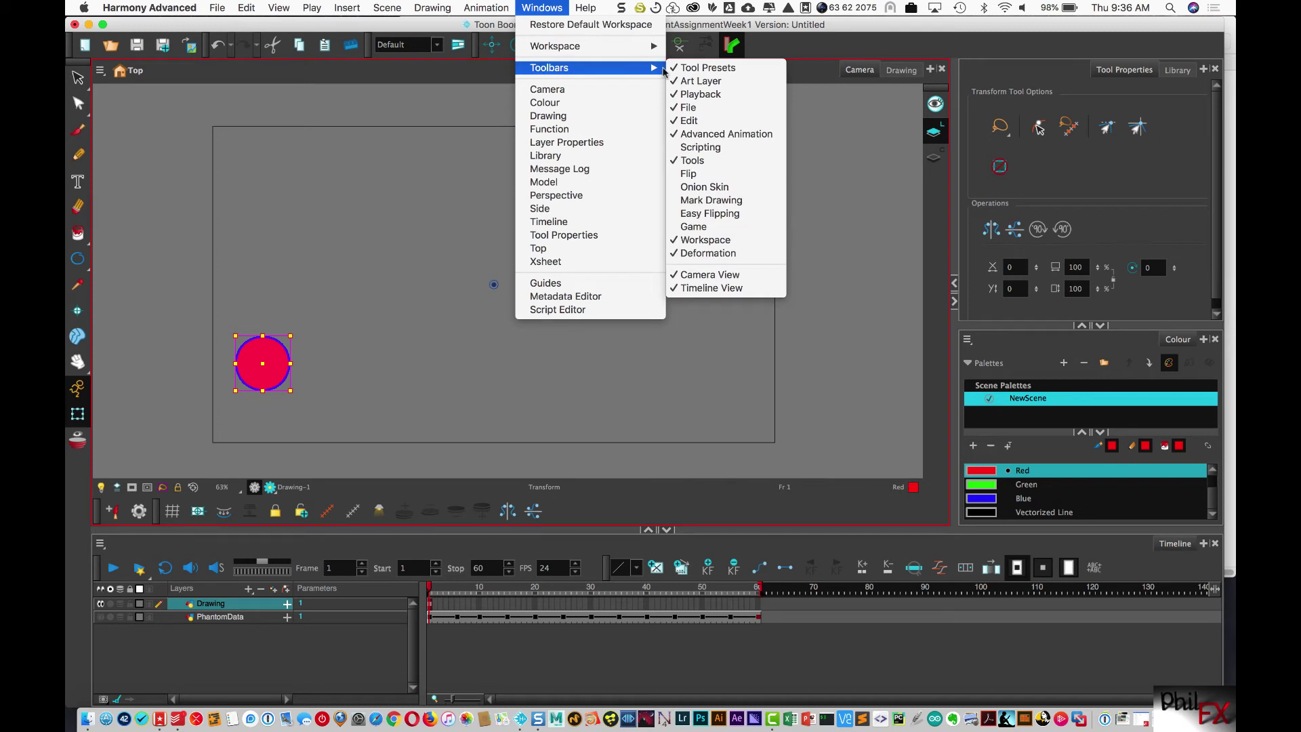
left_click(715, 135)
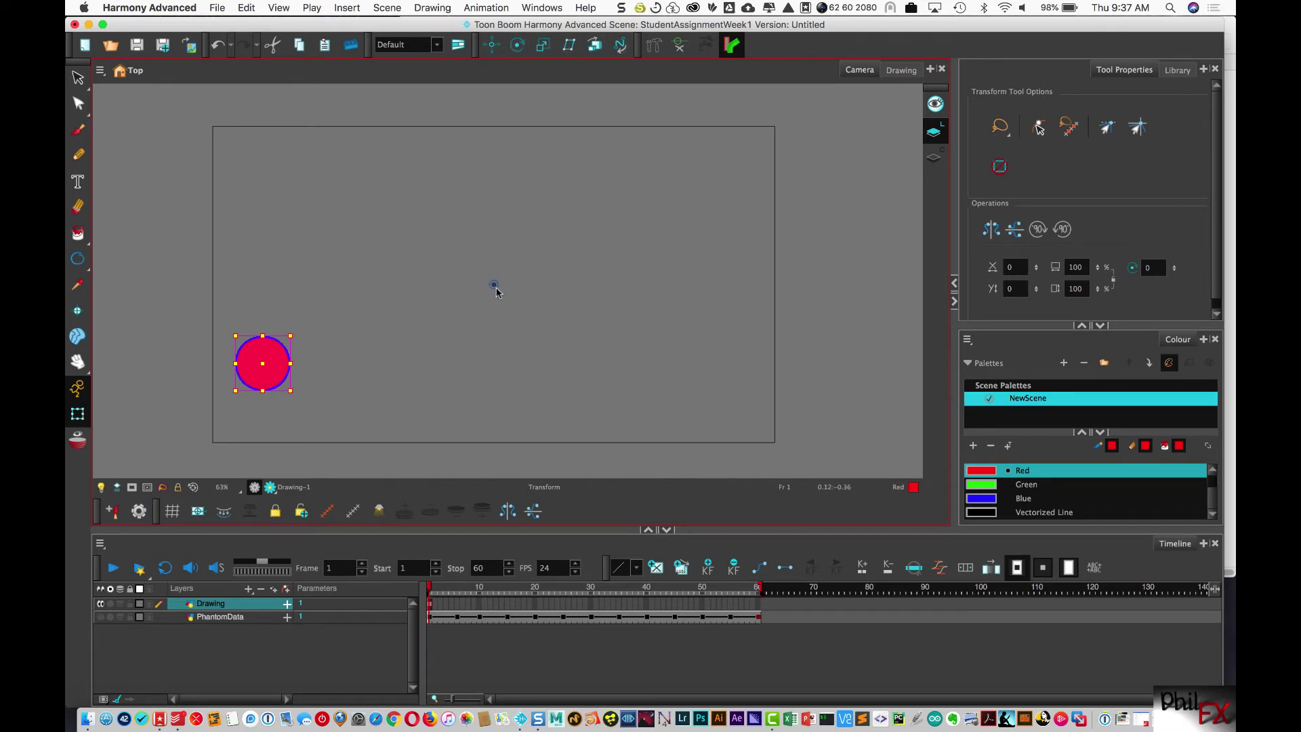
left_click(492, 46)
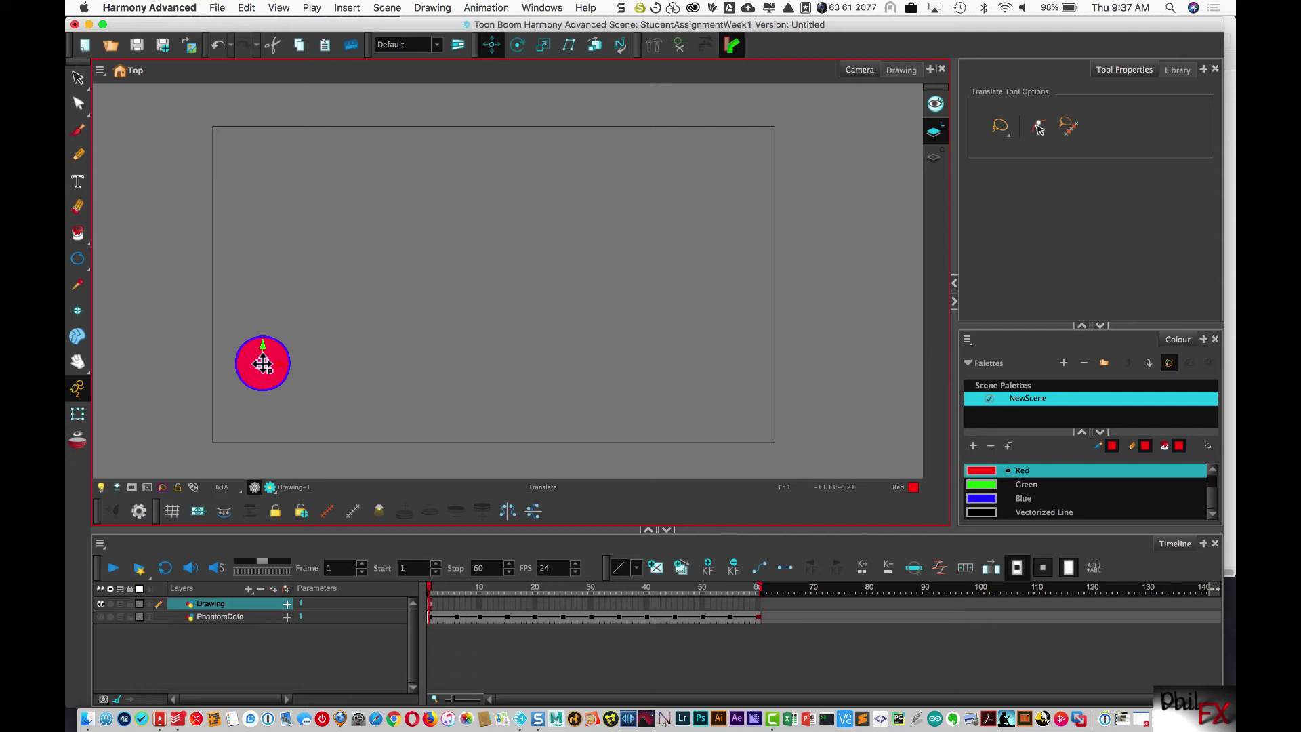
left_click(78, 414)
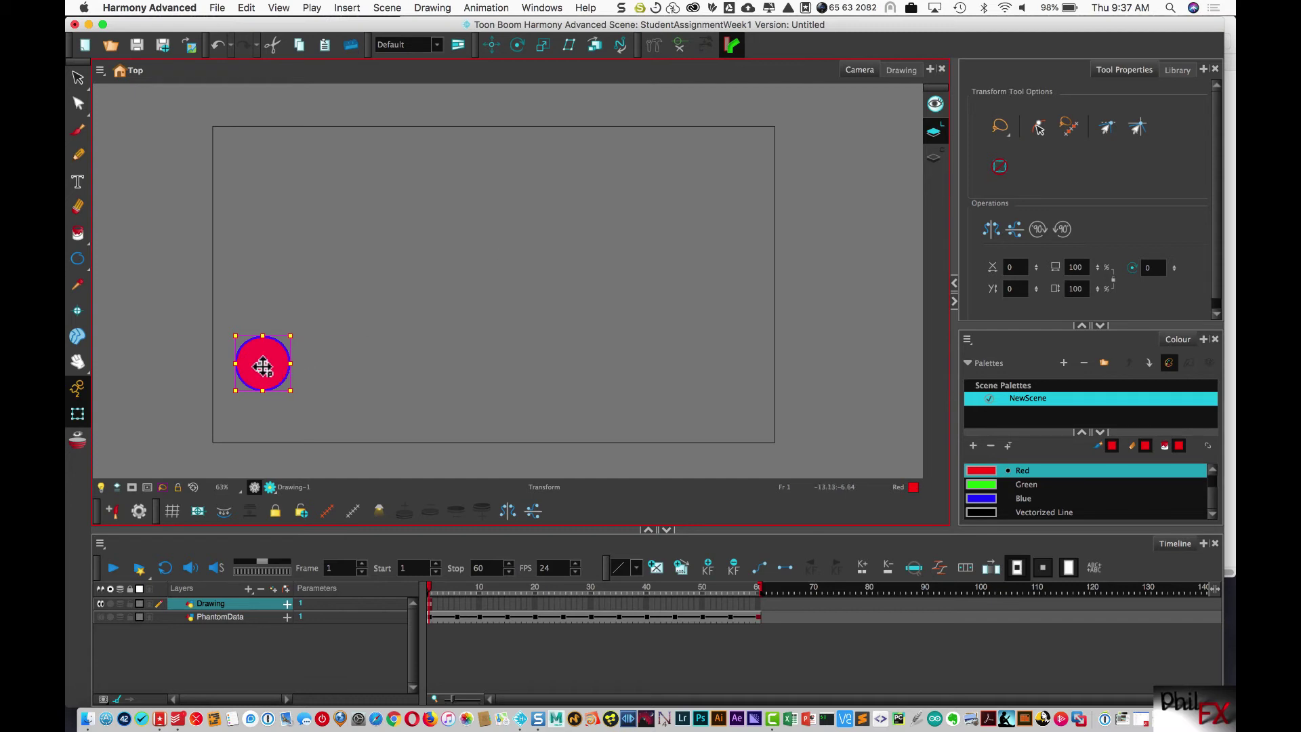
mouse_move(293, 395)
left_mouse_down()
mouse_move(299, 373)
mouse_move(262, 418)
mouse_move(294, 392)
mouse_move(228, 401)
mouse_move(305, 345)
mouse_move(233, 404)
mouse_move(313, 351)
mouse_move(241, 406)
mouse_move(287, 395)
left_mouse_up()
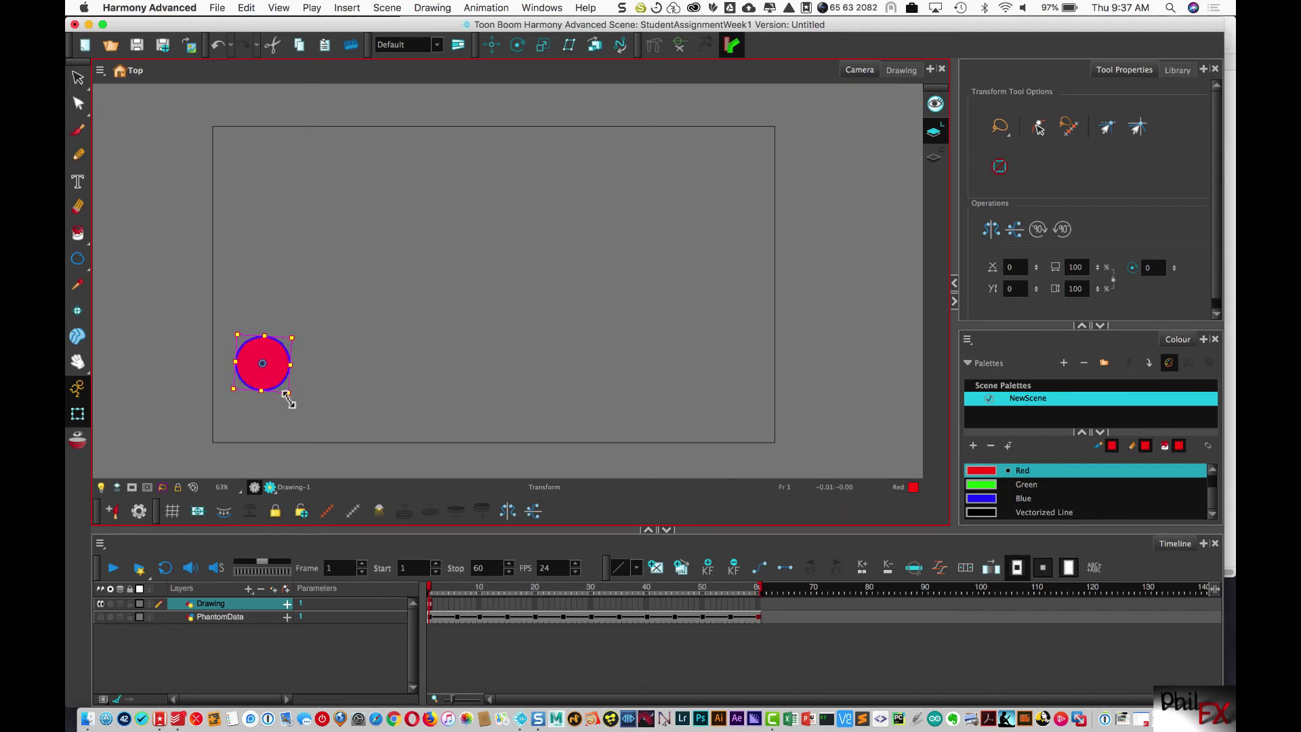
key("super+z")
left_click(306, 301)
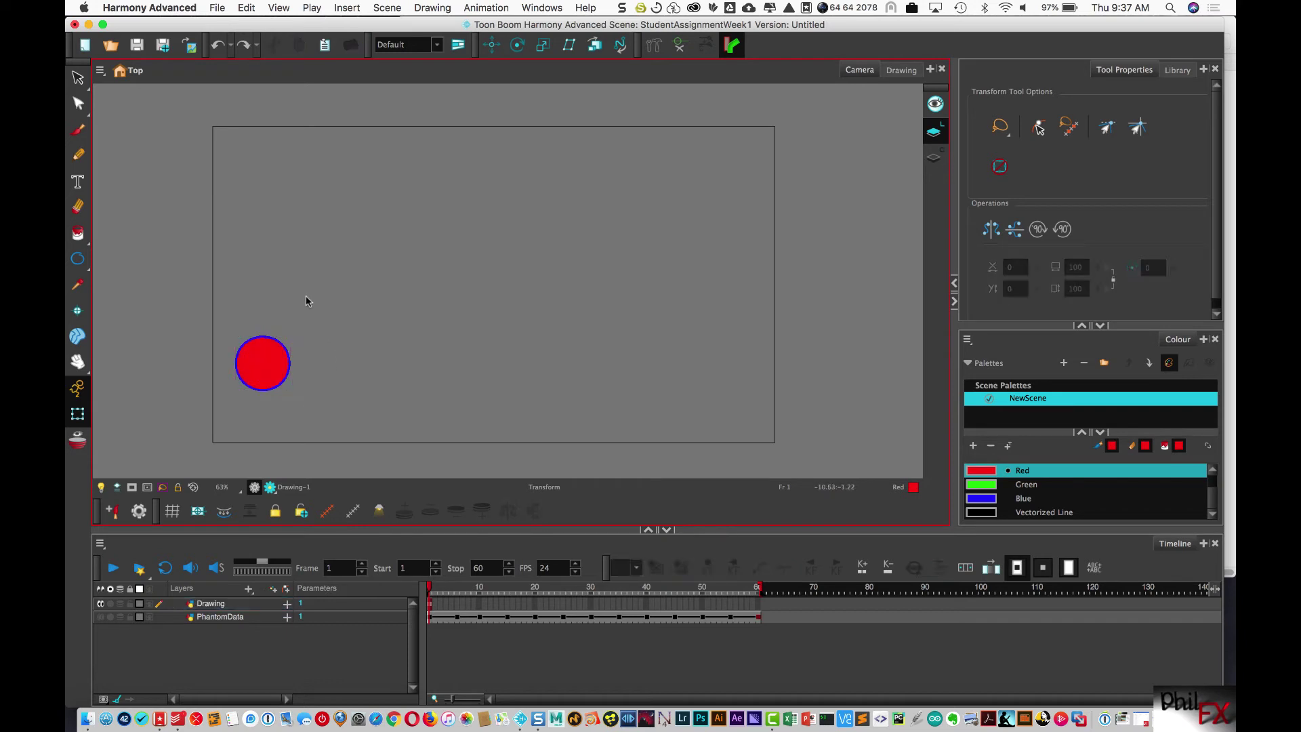
left_click(80, 420)
left_click(282, 366)
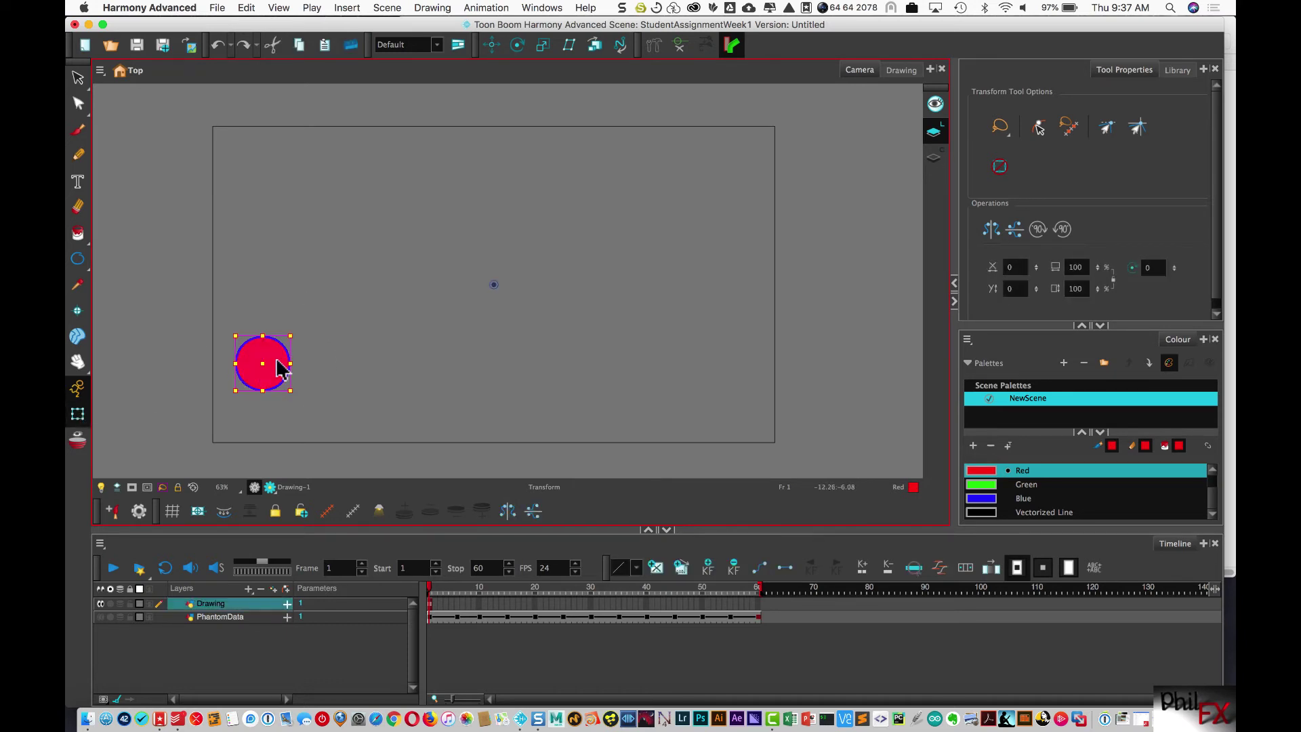
Step: Choose the Rotate tool and move its pivot onto the red circle
left_click(519, 46)
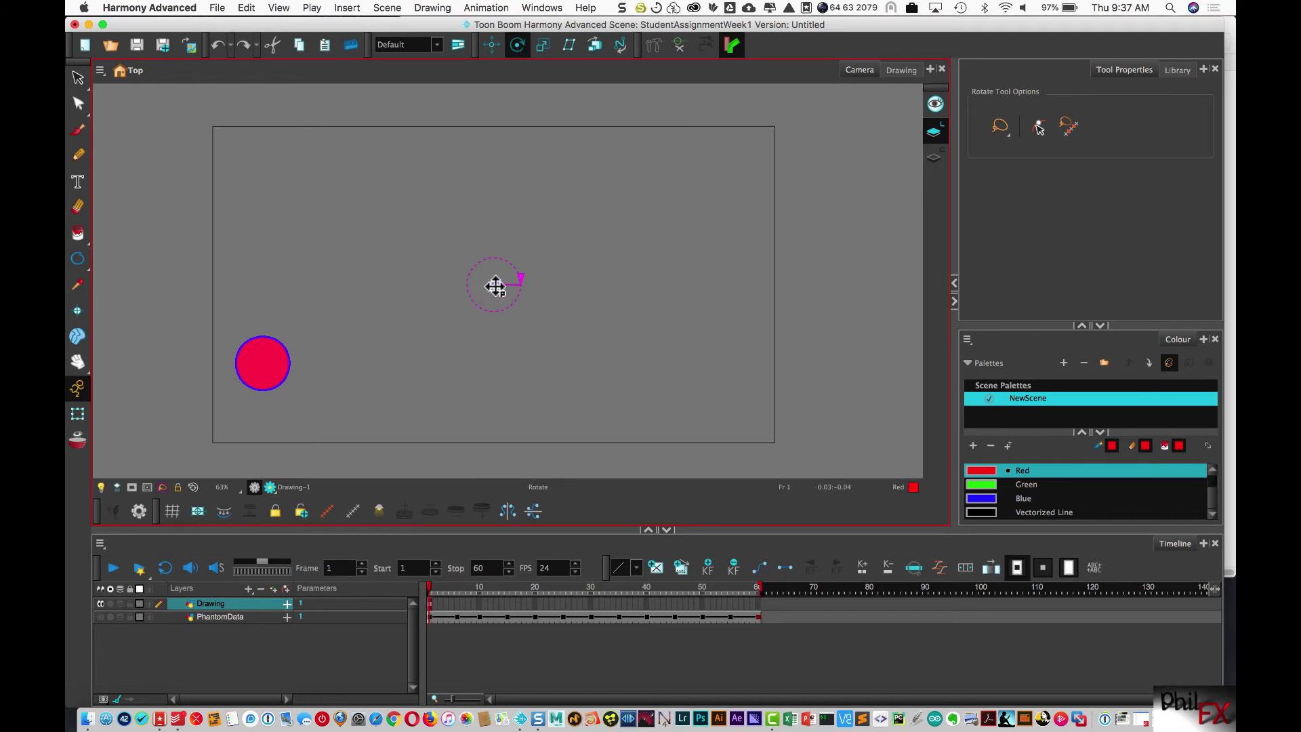
left_click_drag(496, 287, 263, 365)
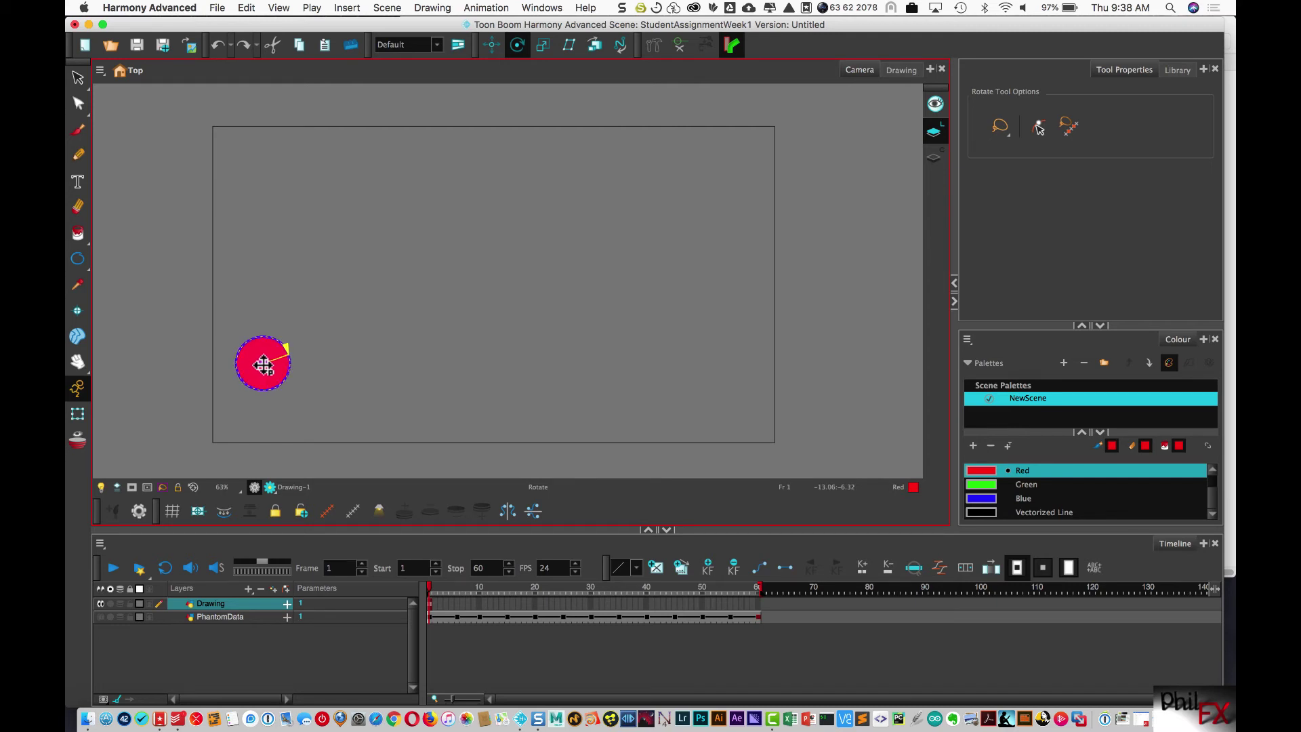
left_click(264, 365)
Step: Zoom in on the circle and nudge the pivot to its exact centre
key("2")
key("2")
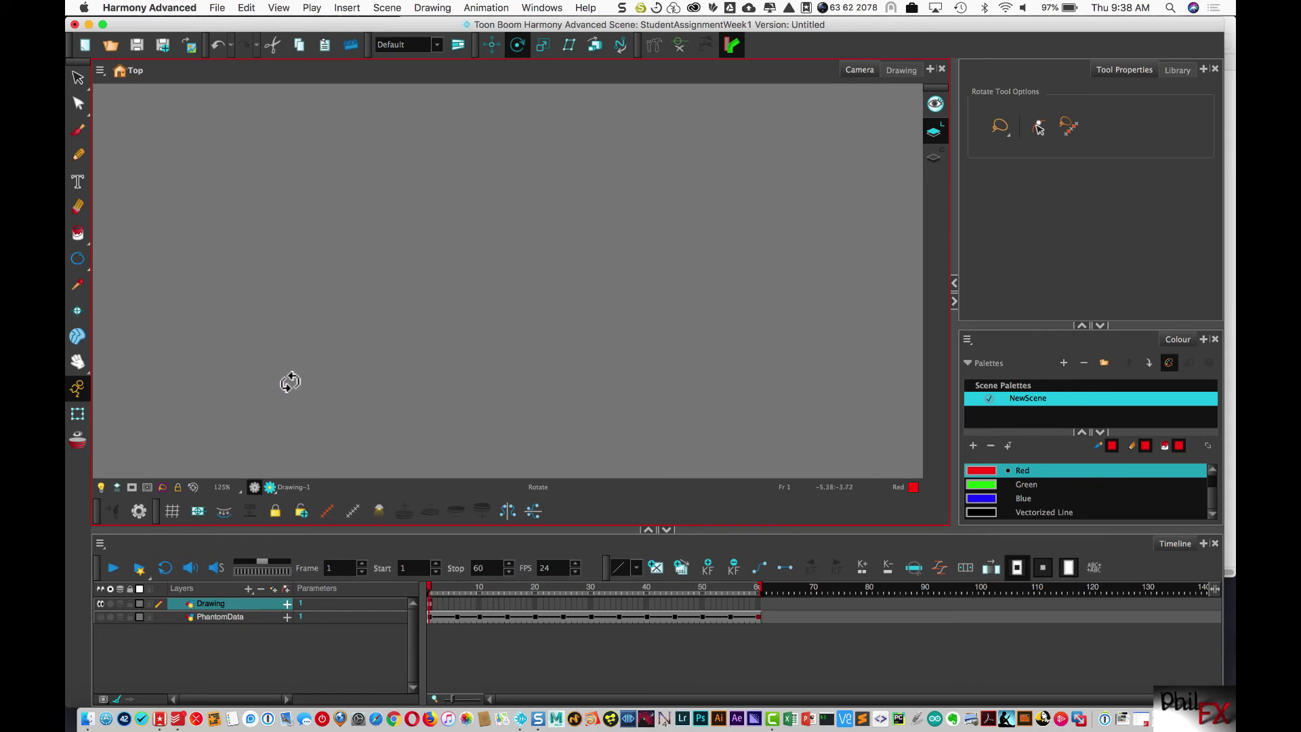
left_click_drag(290, 383, 595, 226)
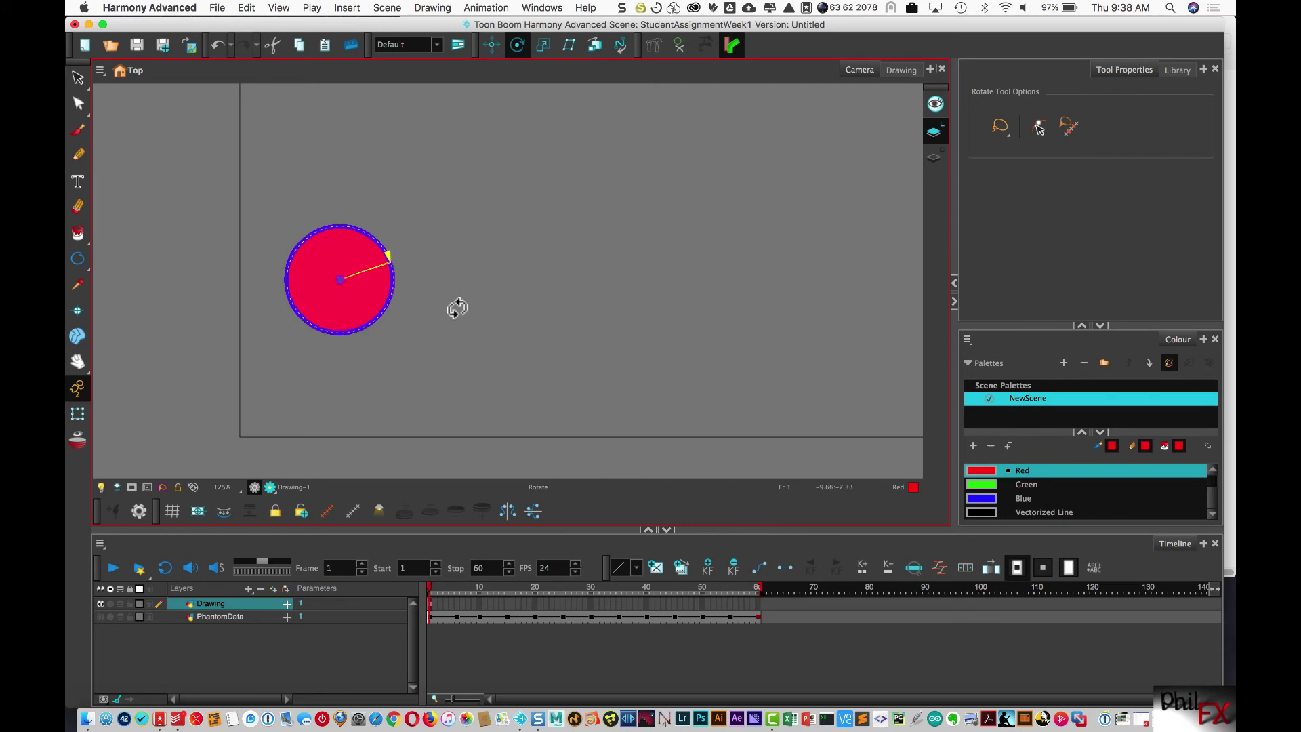
key("2")
left_click_drag(445, 320, 657, 347)
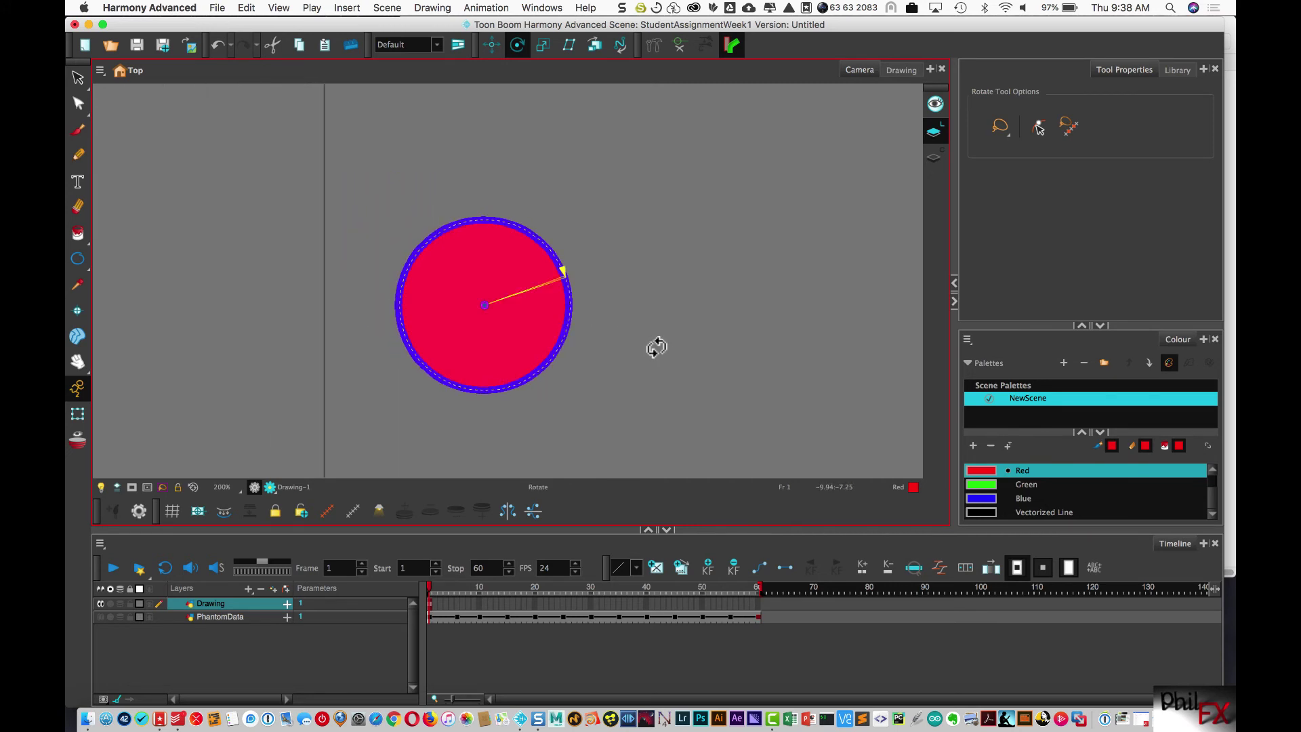
key("2")
key("2")
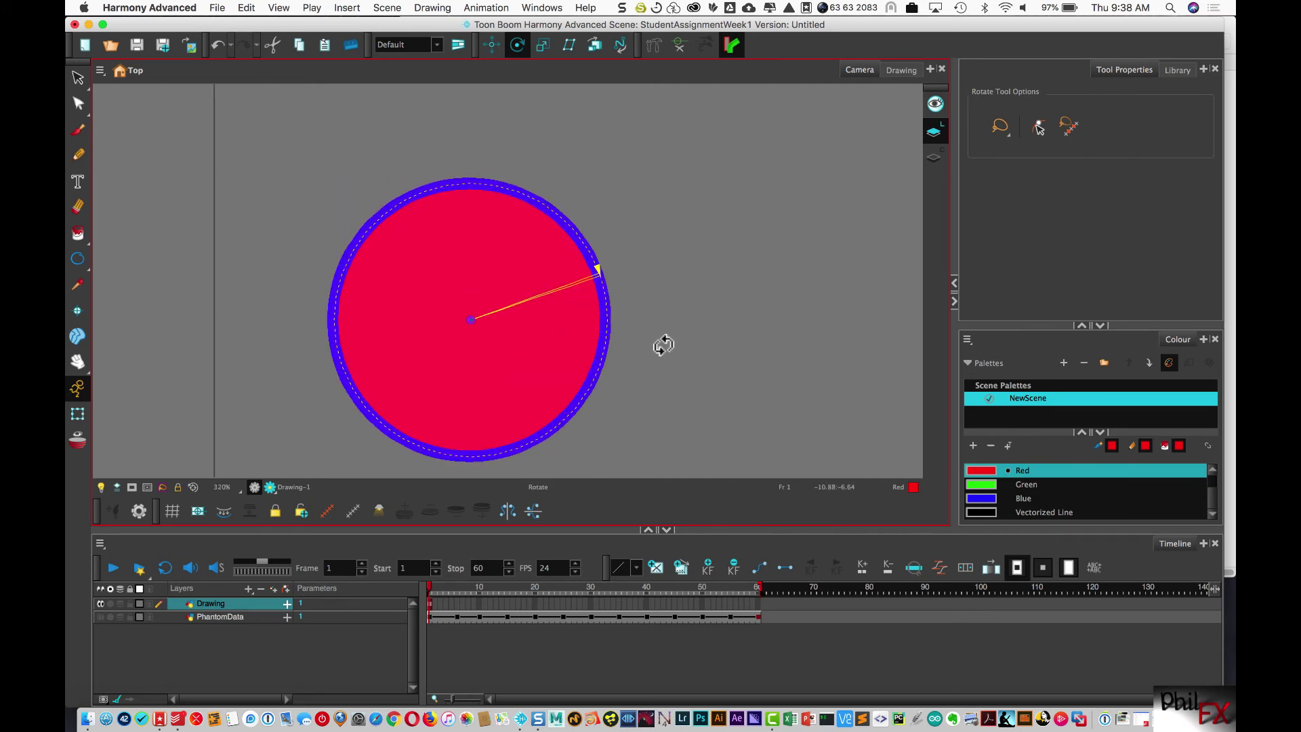
left_click_drag(474, 322, 471, 321)
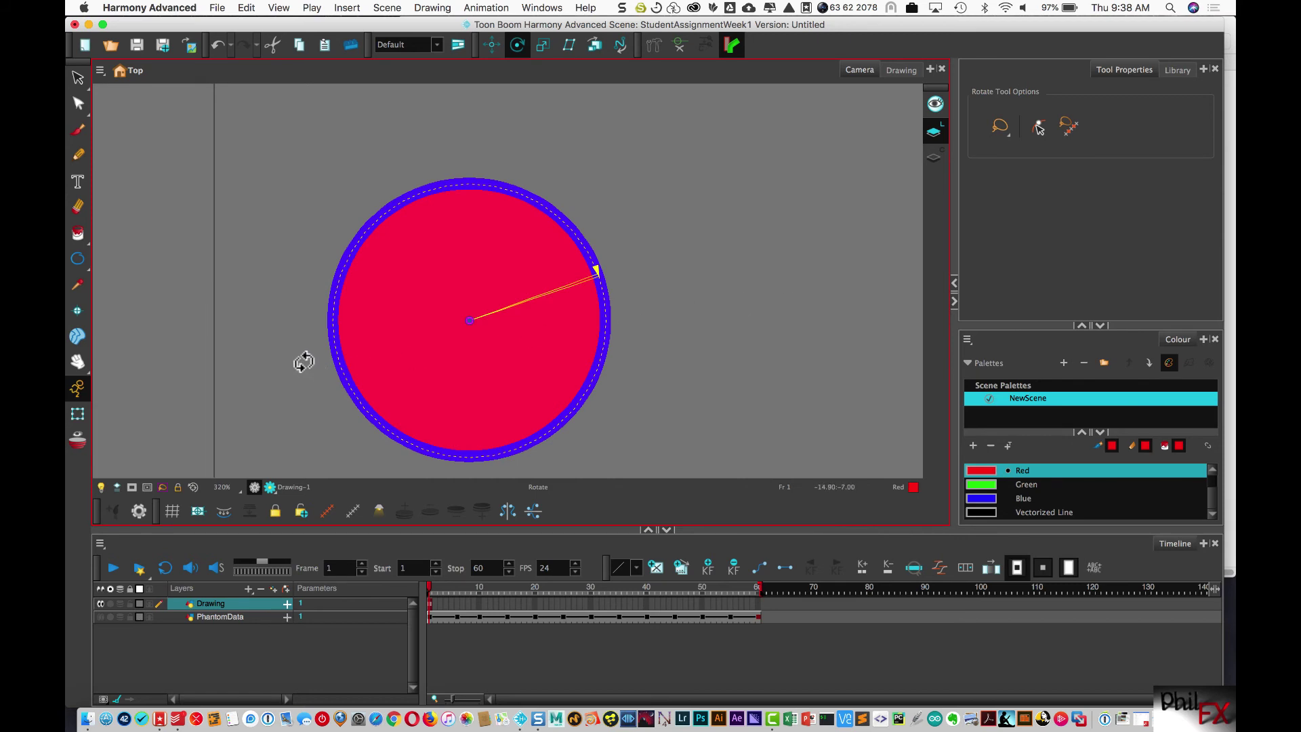
Step: Zoom out and rotate the red circle about its centre with the Transform tool, then focus the Timeline
scroll(303, 362, "down", 4)
scroll(303, 362, "down", 2)
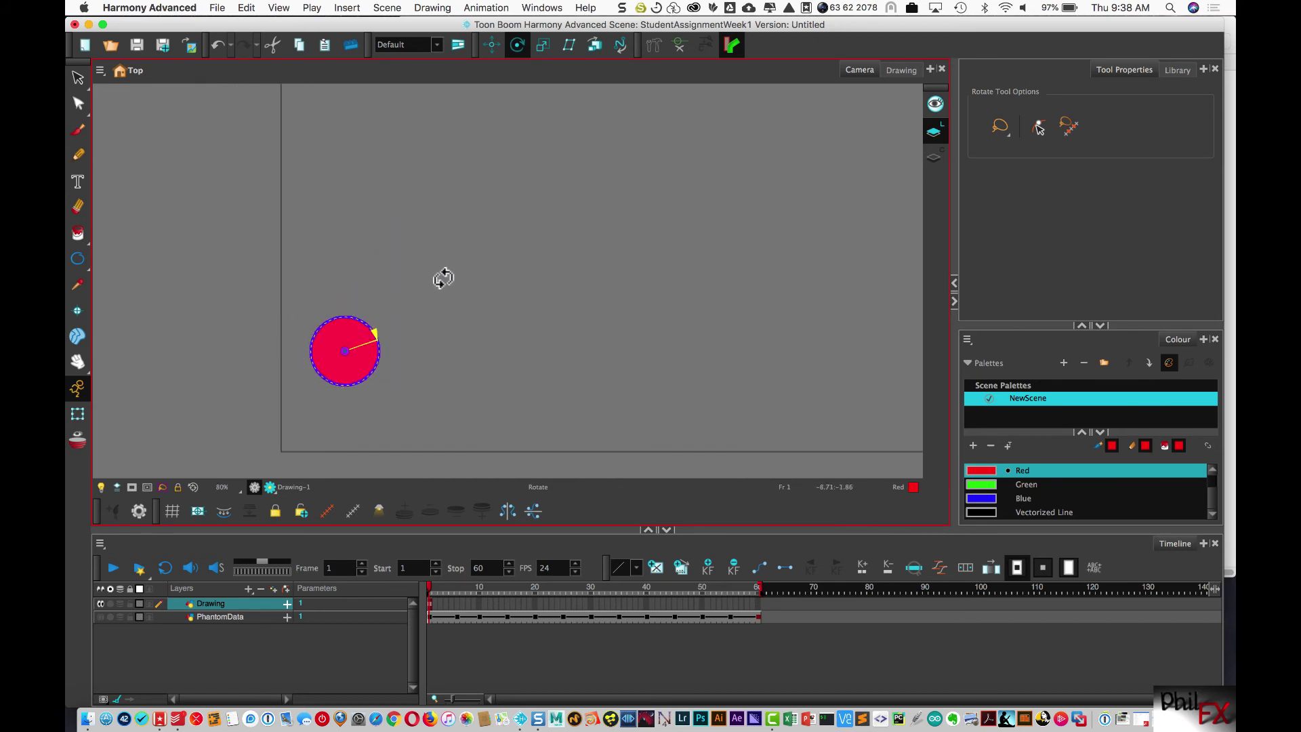
left_click(77, 413)
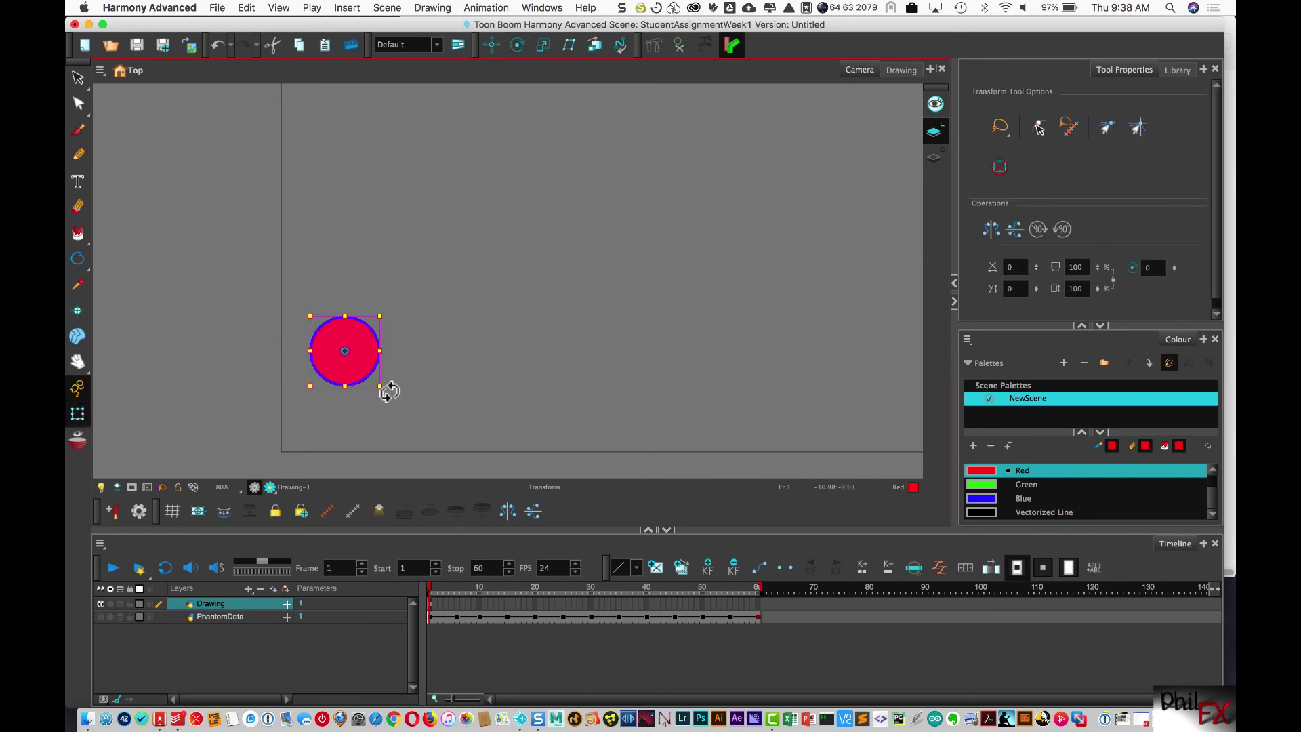
left_click_drag(412, 380, 378, 386)
left_click(245, 638)
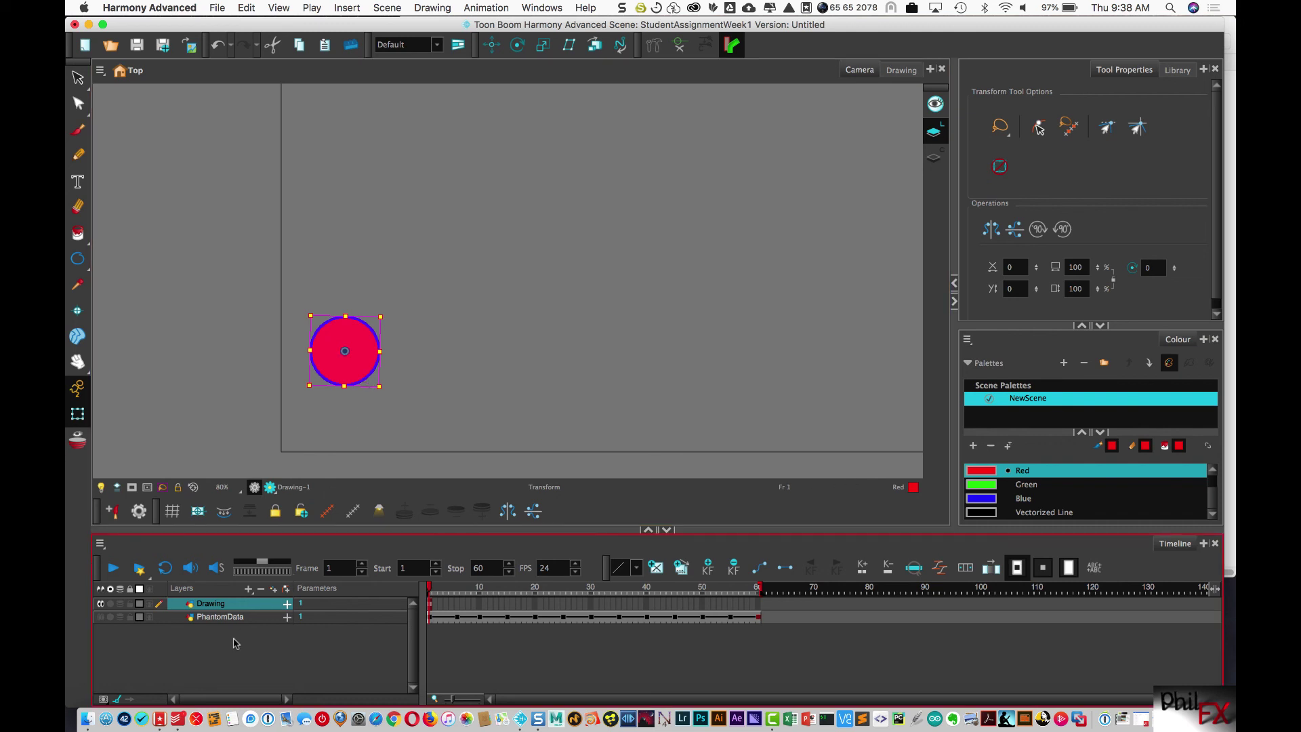